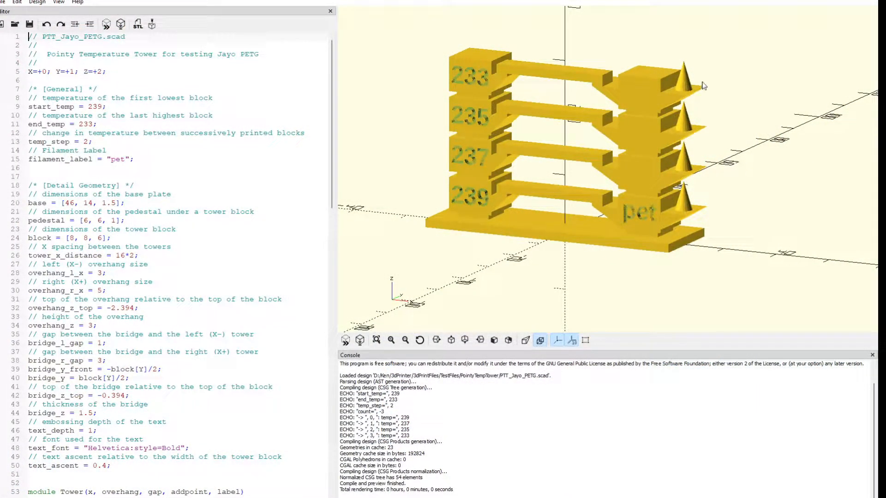
Step: Orbit the imported tower in Simplify3D to inspect it from several angles, ending face-on
mouse_move(566, 139)
left_mouse_down()
mouse_move(569, 124)
mouse_move(570, 133)
left_mouse_up()
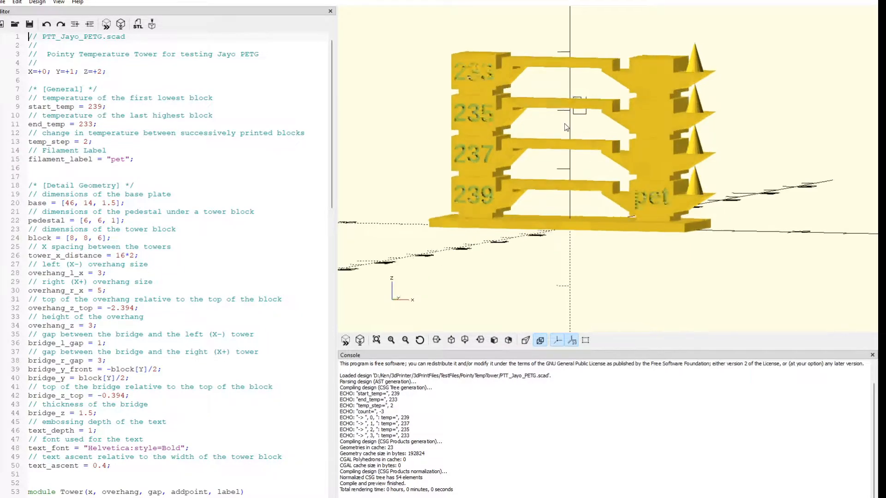
left_click_drag(571, 129, 569, 127)
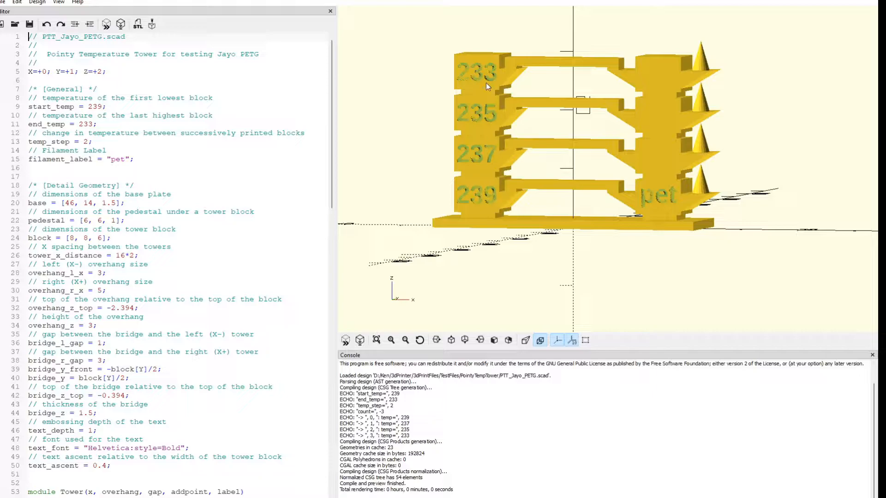
left_click_drag(643, 157, 586, 181)
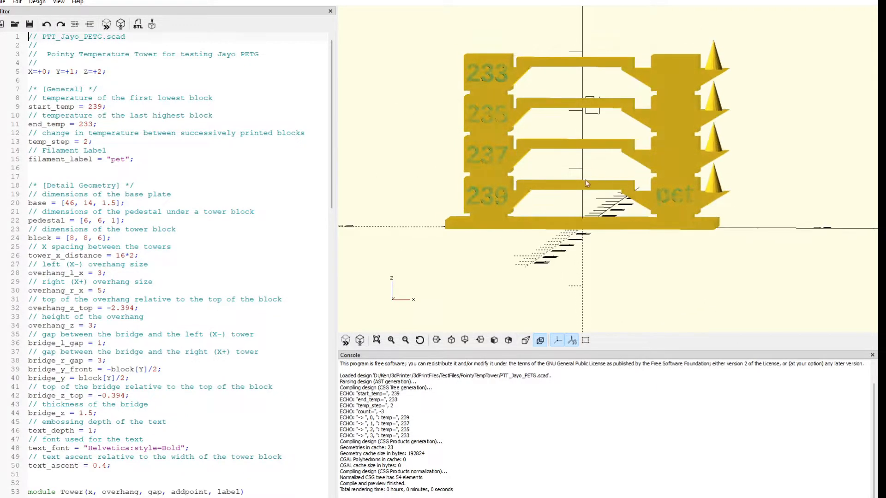
mouse_move(524, 180)
left_mouse_down()
mouse_move(549, 169)
mouse_move(575, 174)
left_mouse_up()
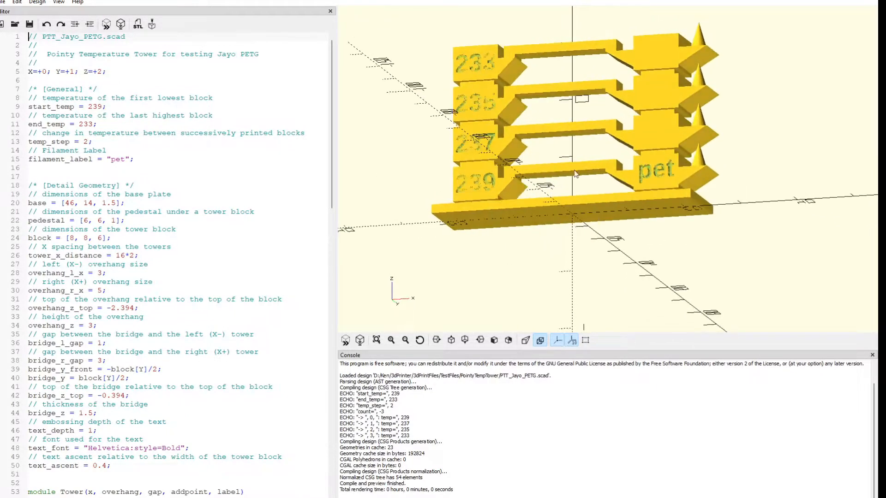
left_click_drag(670, 171, 695, 167)
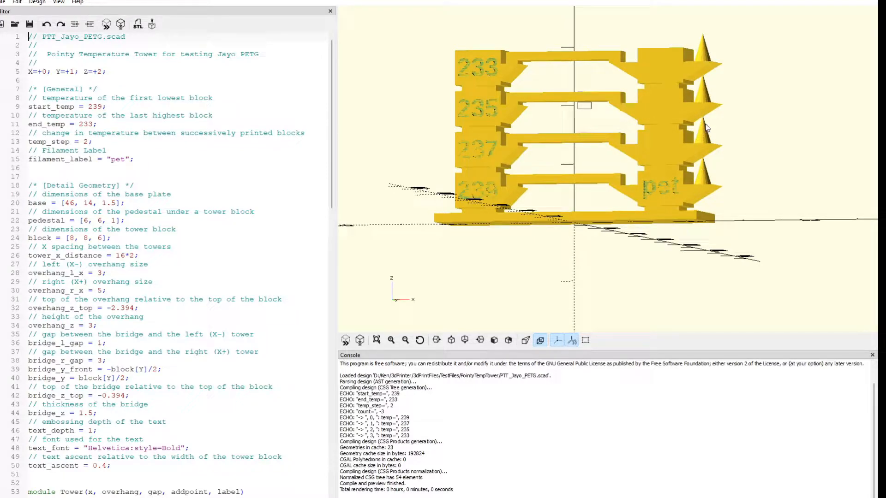
left_click_drag(705, 128, 702, 147)
left_click_drag(548, 157, 417, 158)
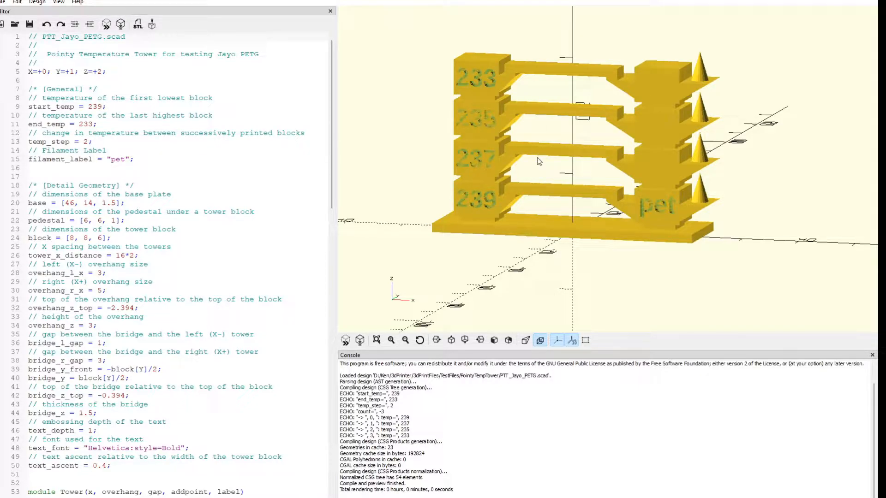
left_click_drag(538, 161, 506, 156)
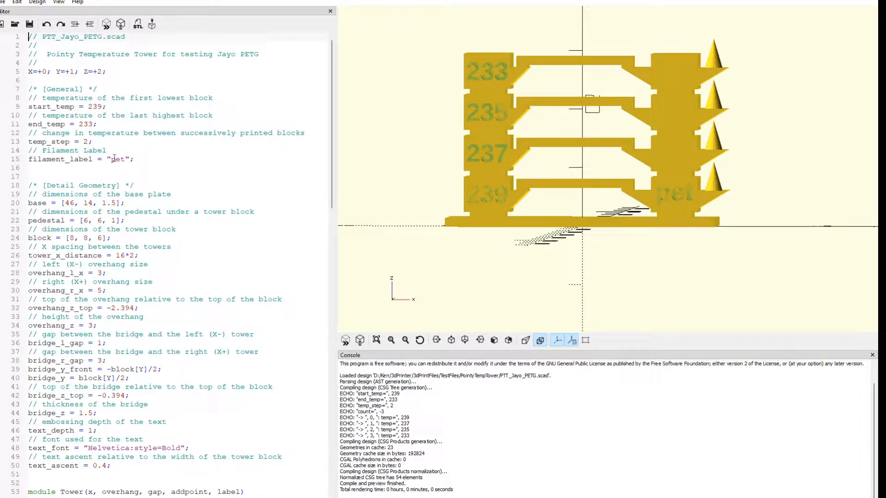
left_click_drag(558, 181, 548, 180)
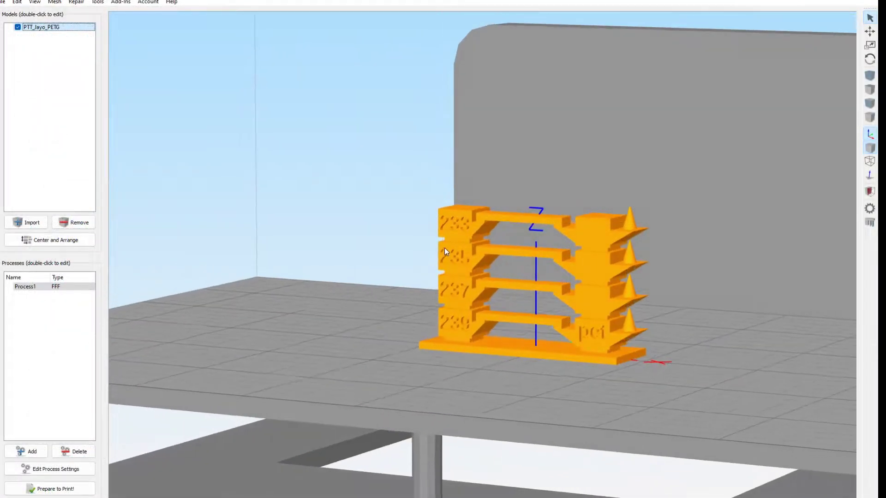
left_click_drag(444, 248, 476, 248)
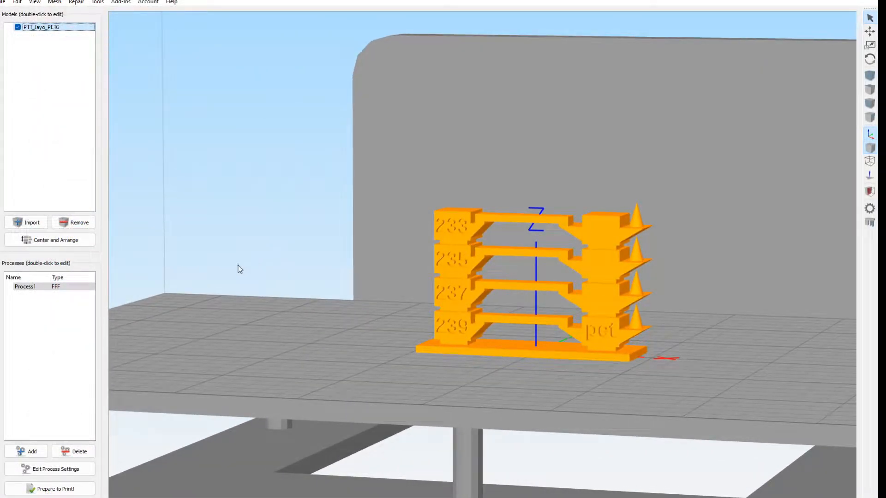
Step: Select Process1 and bring up its temperature settings, moving the dialog off the model
left_click(36, 289)
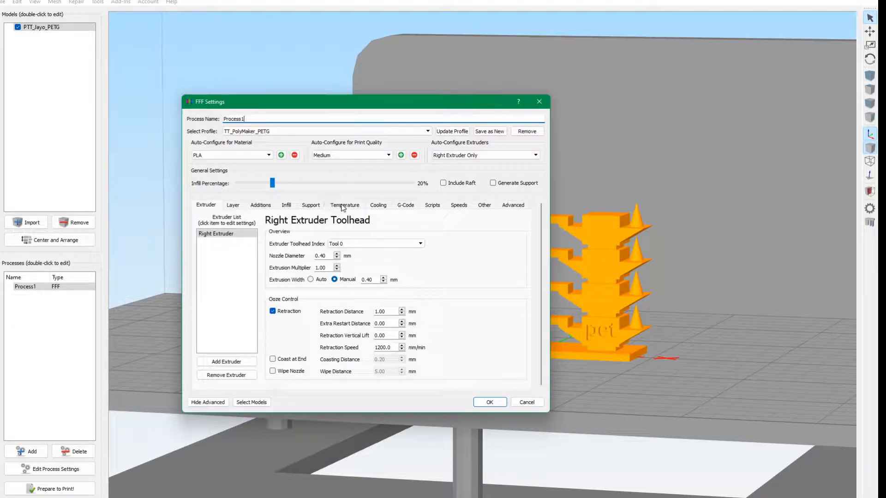
left_click(352, 206)
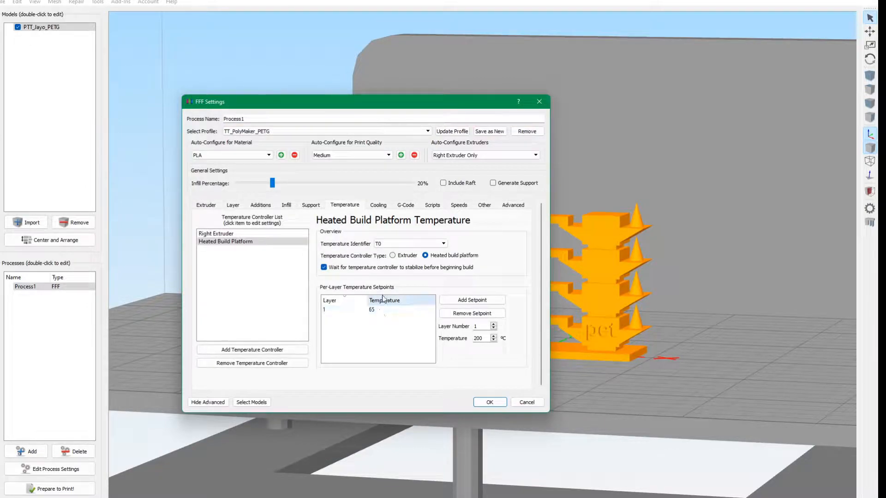
mouse_move(366, 97)
left_mouse_down()
mouse_move(350, 85)
mouse_move(246, 66)
left_mouse_up()
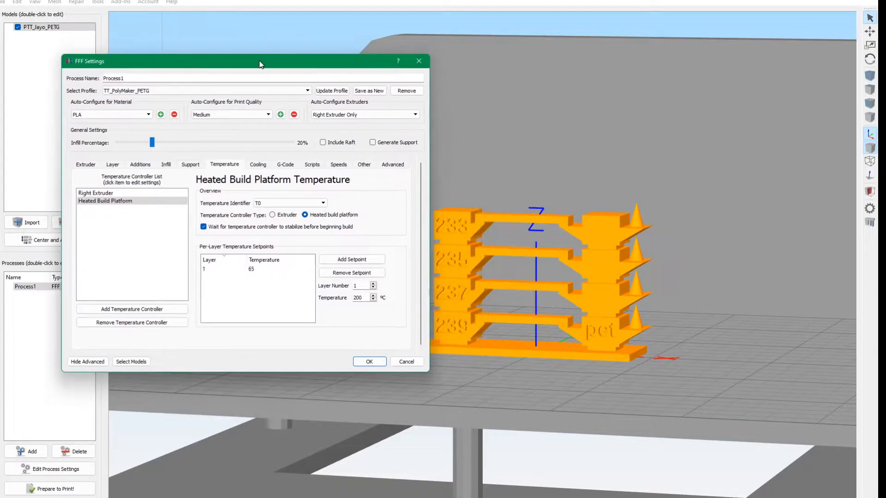
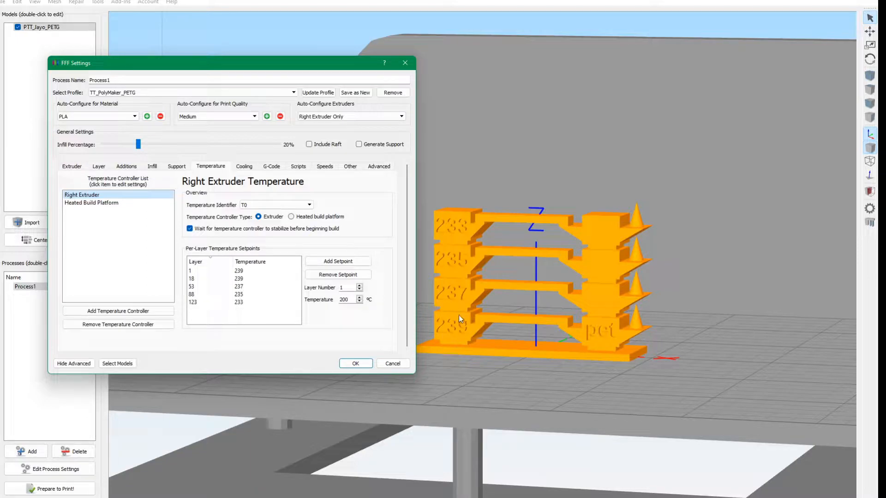
Step: Cancel the FFF process settings and prepare the temperature tower for printing preview
left_click(392, 363)
left_click(55, 488)
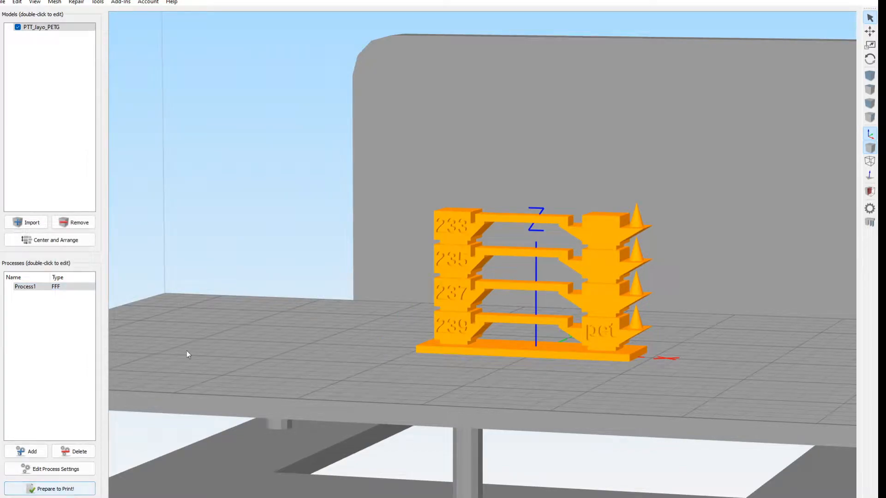
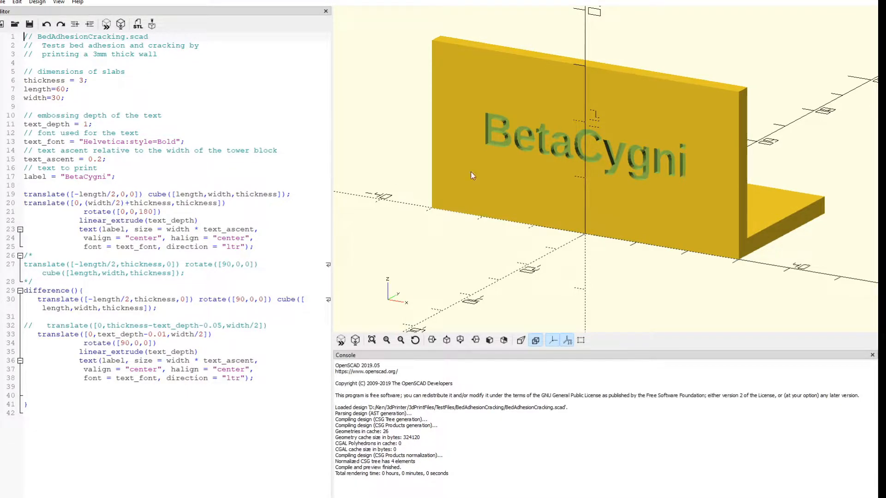
Step: Orbit the printed L-shaped test part to inspect the embossed BetaCygni text on its wall
mouse_move(565, 190)
left_mouse_down()
mouse_move(538, 187)
mouse_move(535, 196)
mouse_move(499, 182)
mouse_move(533, 181)
mouse_move(527, 202)
mouse_move(536, 191)
mouse_move(576, 206)
left_mouse_up()
left_click_drag(657, 225, 552, 230)
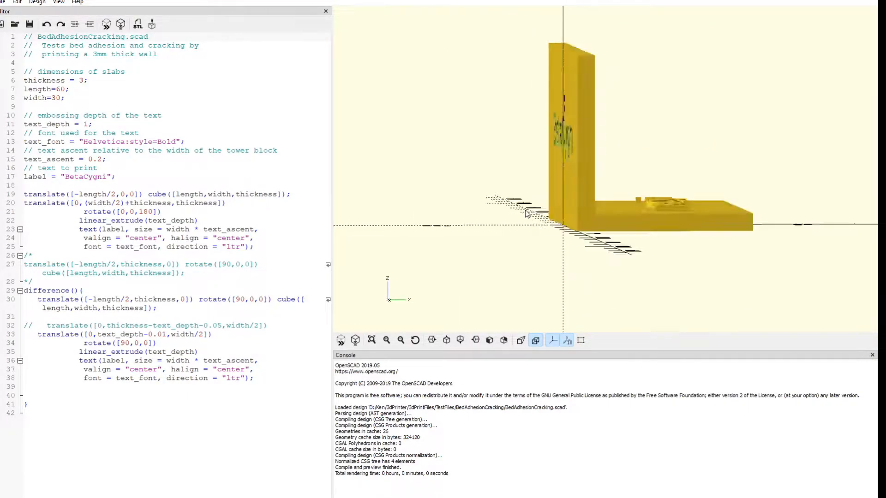
mouse_move(664, 280)
left_mouse_down()
mouse_move(639, 250)
mouse_move(633, 261)
left_mouse_up()
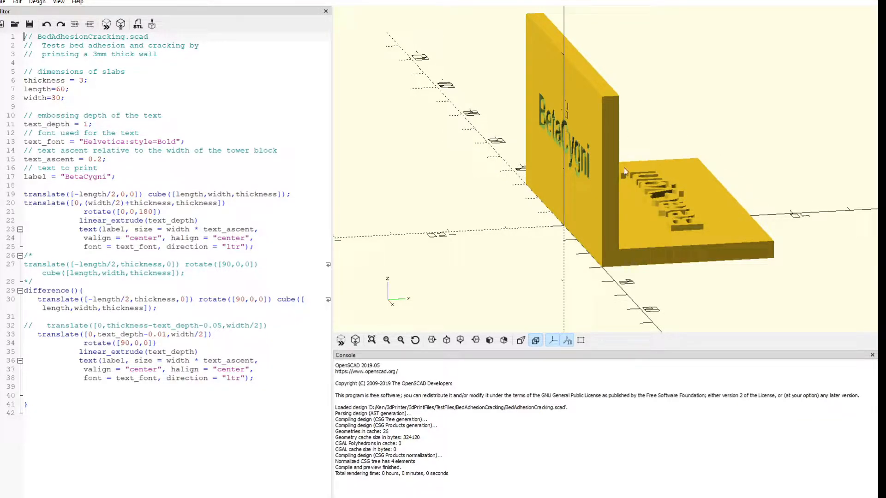
mouse_move(701, 256)
left_mouse_down()
mouse_move(641, 199)
mouse_move(604, 185)
mouse_move(570, 183)
mouse_move(556, 237)
left_mouse_up()
mouse_move(586, 208)
left_mouse_down()
mouse_move(617, 231)
mouse_move(633, 190)
mouse_move(561, 196)
left_mouse_up()
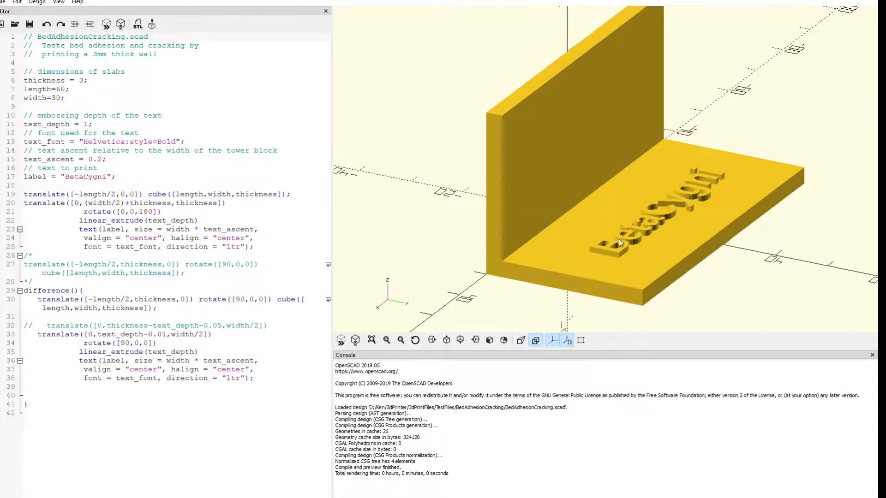
mouse_move(618, 238)
left_mouse_down()
mouse_move(606, 251)
mouse_move(629, 232)
mouse_move(645, 247)
mouse_move(658, 235)
mouse_move(640, 249)
left_mouse_up()
mouse_move(661, 207)
left_mouse_down()
mouse_move(659, 235)
mouse_move(678, 214)
mouse_move(656, 229)
mouse_move(649, 200)
left_mouse_up()
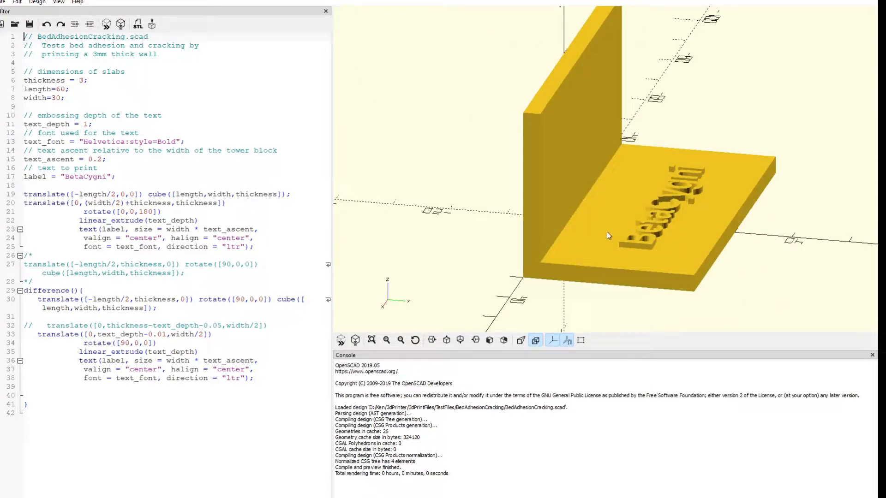
mouse_move(607, 235)
left_mouse_down()
mouse_move(654, 218)
mouse_move(657, 235)
left_mouse_up()
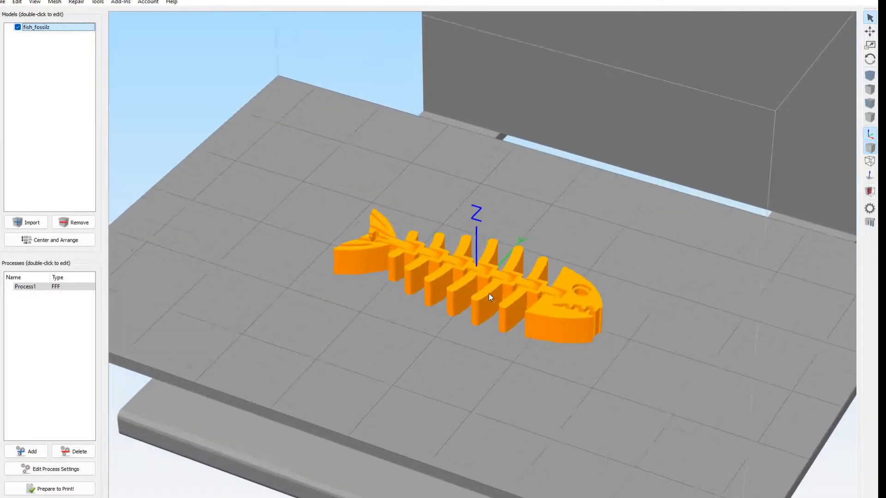
scroll(489, 294, "up", 2)
scroll(491, 300, "up", 2)
mouse_move(461, 332)
left_mouse_down()
mouse_move(512, 364)
mouse_move(532, 339)
mouse_move(520, 258)
mouse_move(336, 275)
mouse_move(411, 371)
mouse_move(555, 337)
mouse_move(542, 294)
mouse_move(429, 293)
mouse_move(468, 314)
mouse_move(517, 278)
left_mouse_up()
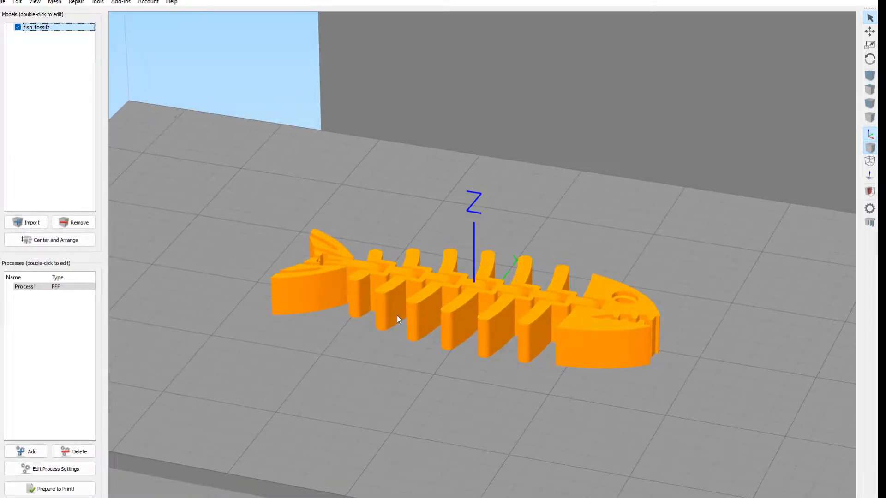
mouse_move(397, 319)
left_mouse_down()
mouse_move(489, 312)
mouse_move(406, 352)
mouse_move(408, 364)
left_mouse_up()
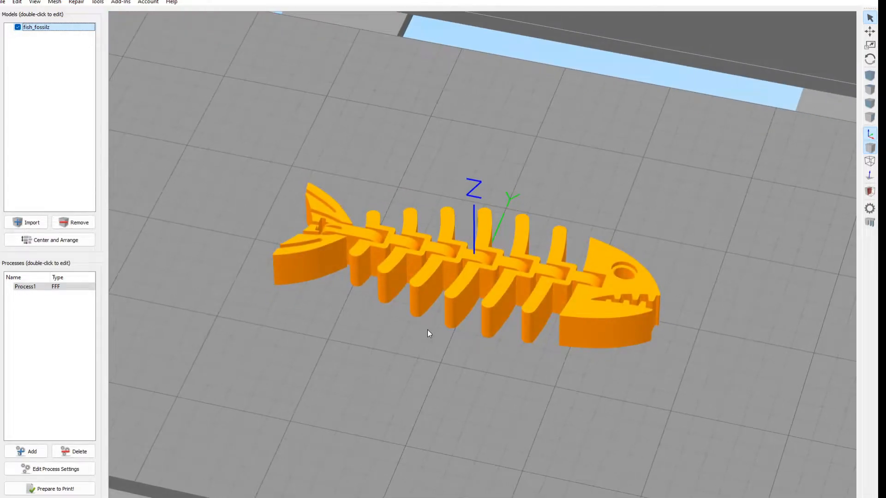
mouse_move(428, 331)
left_mouse_down()
mouse_move(395, 297)
mouse_move(405, 267)
left_mouse_up()
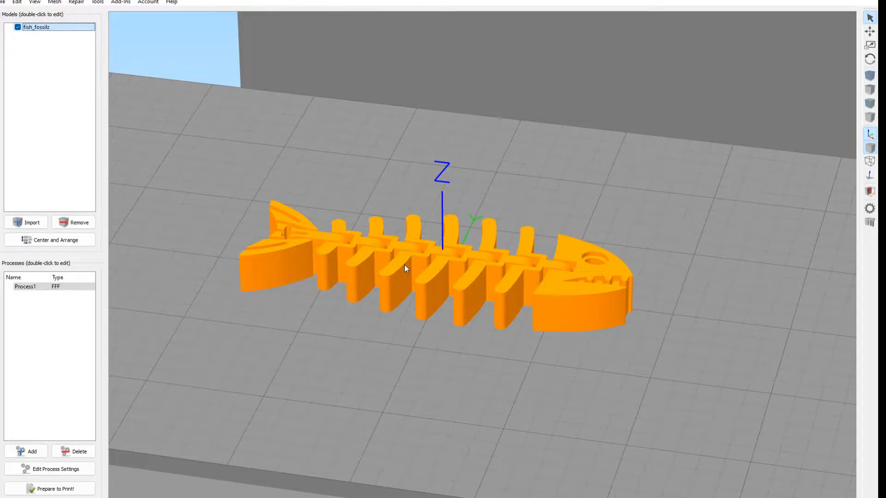
mouse_move(405, 265)
left_mouse_down()
mouse_move(396, 306)
mouse_move(443, 296)
mouse_move(486, 305)
mouse_move(434, 334)
mouse_move(477, 298)
mouse_move(505, 302)
left_mouse_up()
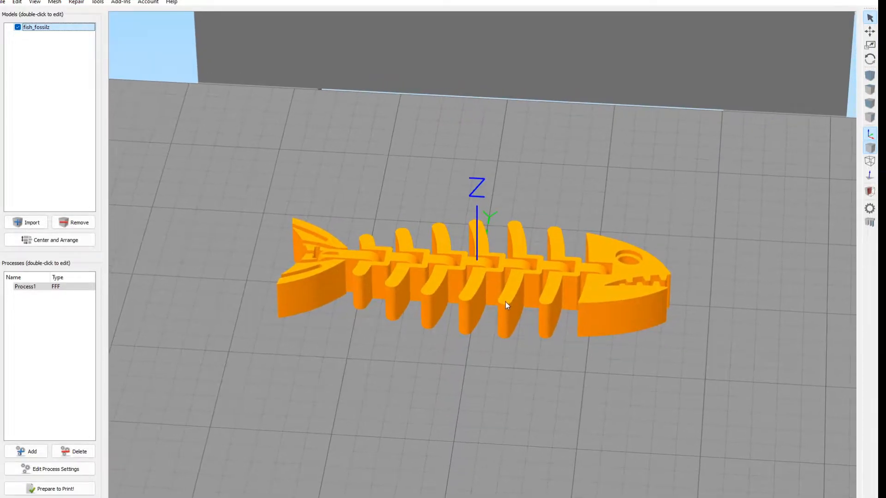
Step: Review Process1's Temperature settings, including the extruder setpoint, and its Cooling settings
double_click(30, 290)
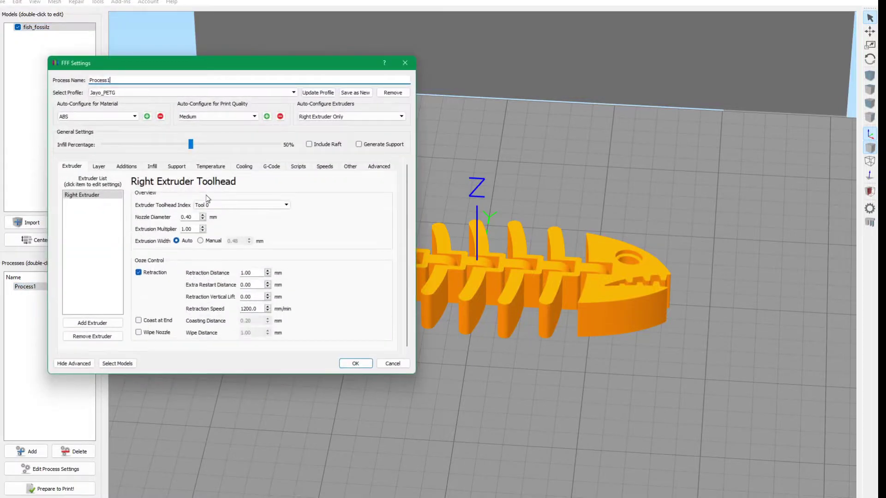
left_click(217, 169)
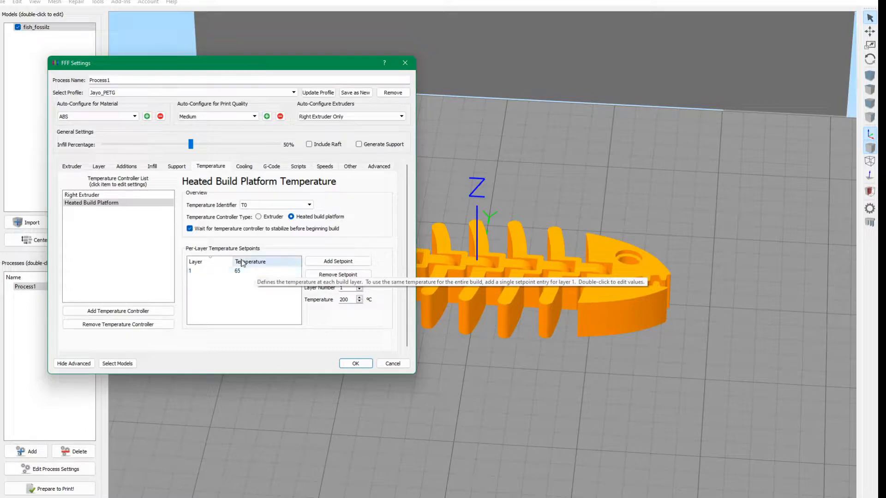
left_click(145, 196)
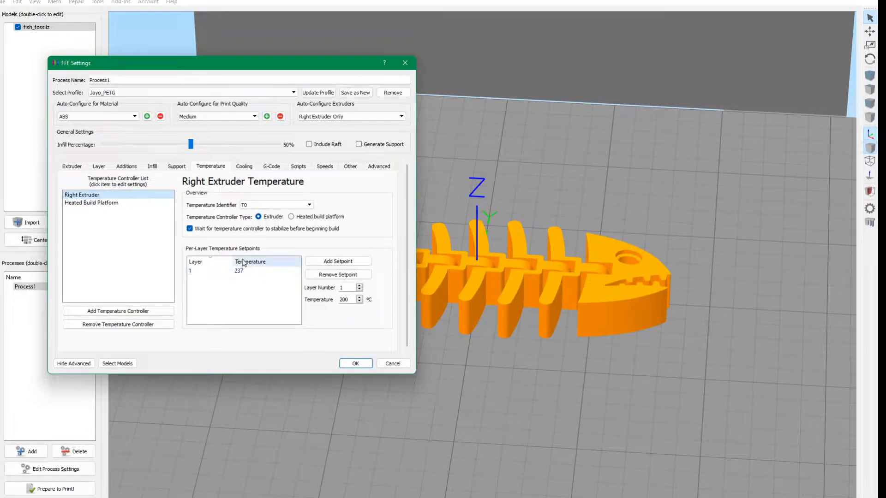
left_click(243, 169)
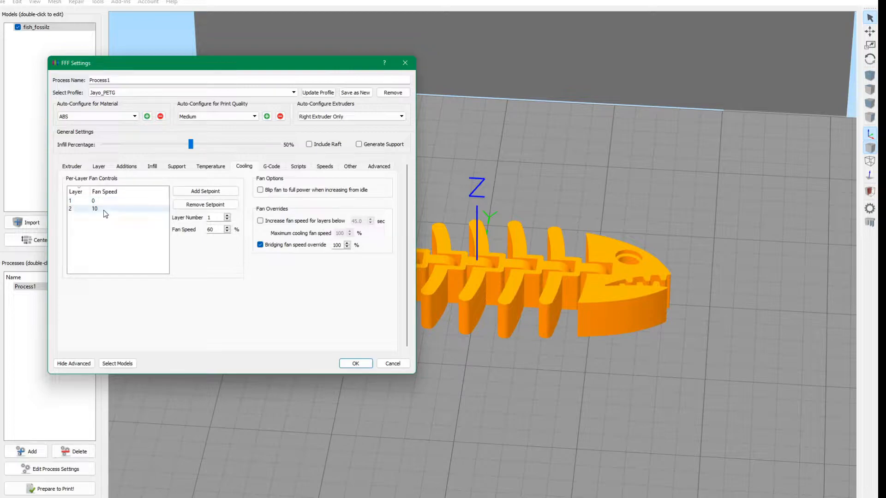
Step: Review the Speeds settings and accept the Jayo_PETG process settings
left_click(328, 171)
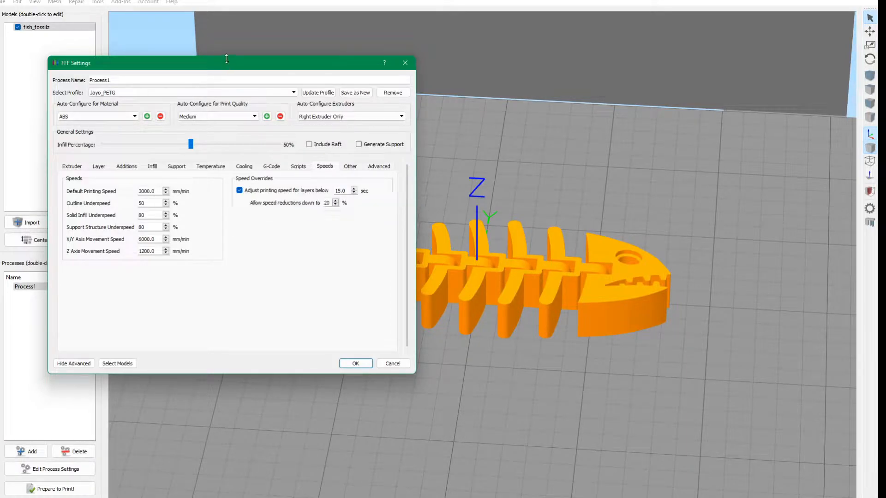
left_click_drag(224, 71, 200, 41)
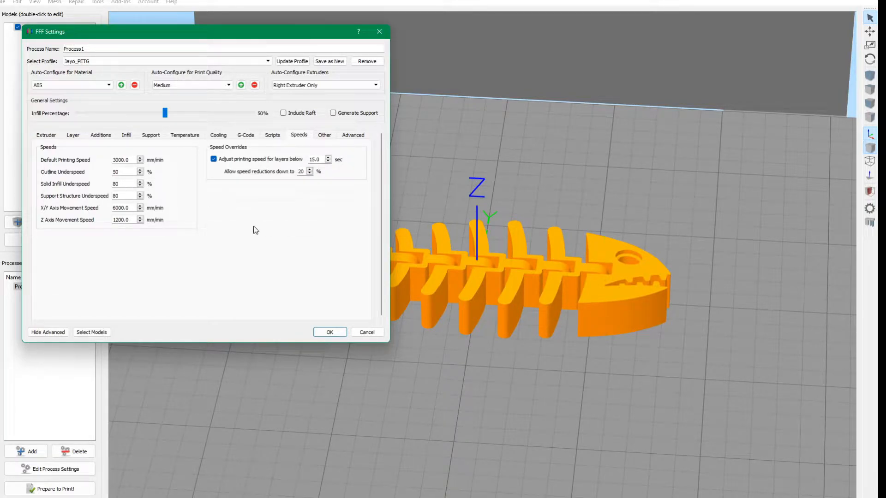
left_click(329, 334)
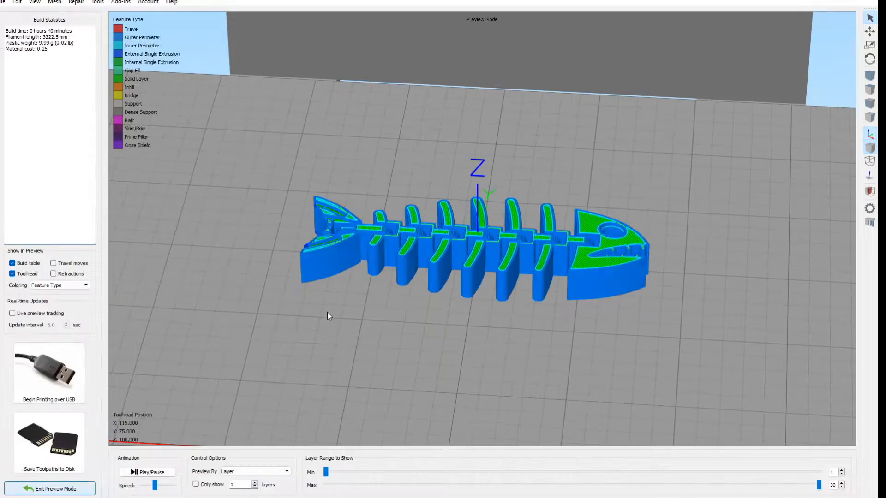
mouse_move(472, 278)
left_mouse_down()
mouse_move(443, 316)
mouse_move(453, 252)
mouse_move(456, 279)
mouse_move(454, 259)
mouse_move(444, 285)
mouse_move(470, 280)
mouse_move(476, 265)
mouse_move(407, 254)
mouse_move(407, 318)
mouse_move(321, 229)
mouse_move(299, 173)
mouse_move(143, 168)
mouse_move(365, 214)
mouse_move(427, 260)
mouse_move(414, 220)
mouse_move(431, 243)
mouse_move(415, 273)
mouse_move(435, 280)
left_mouse_up()
scroll(444, 317, "up", 3)
scroll(446, 289, "up", 2)
scroll(453, 253, "down", 2)
scroll(475, 264, "up", 2)
scroll(435, 280, "down", 2)
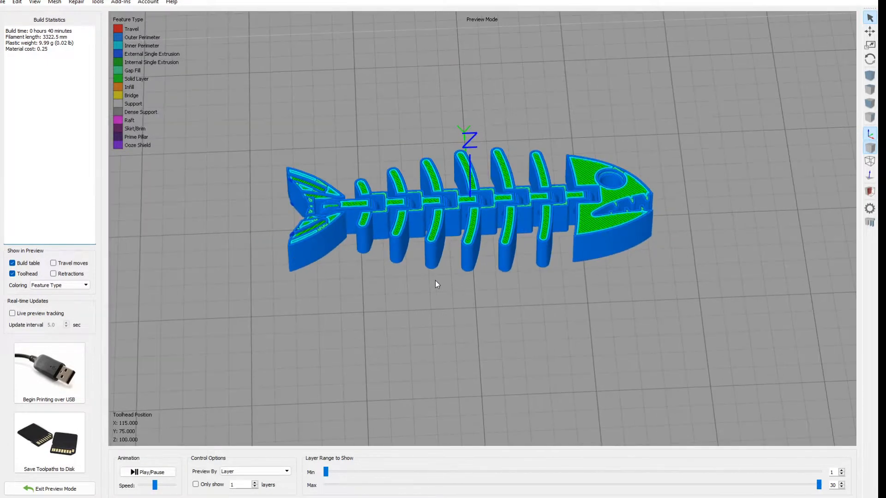
left_click_drag(519, 279, 496, 250)
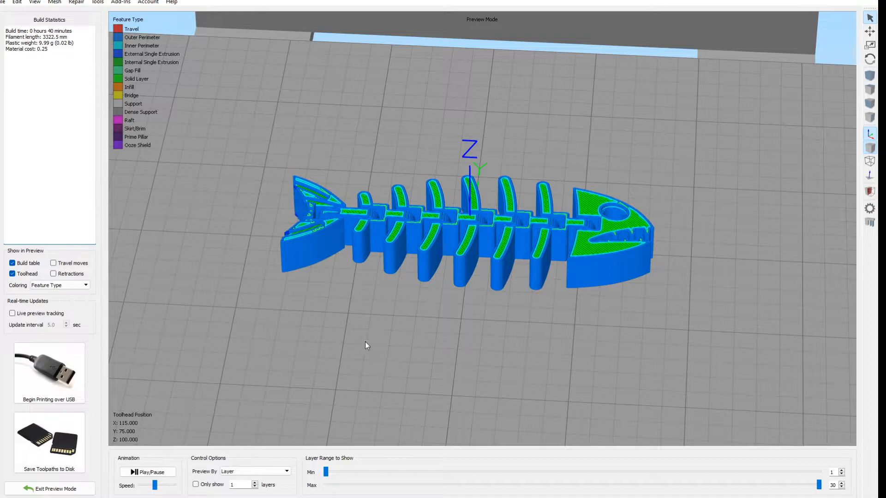